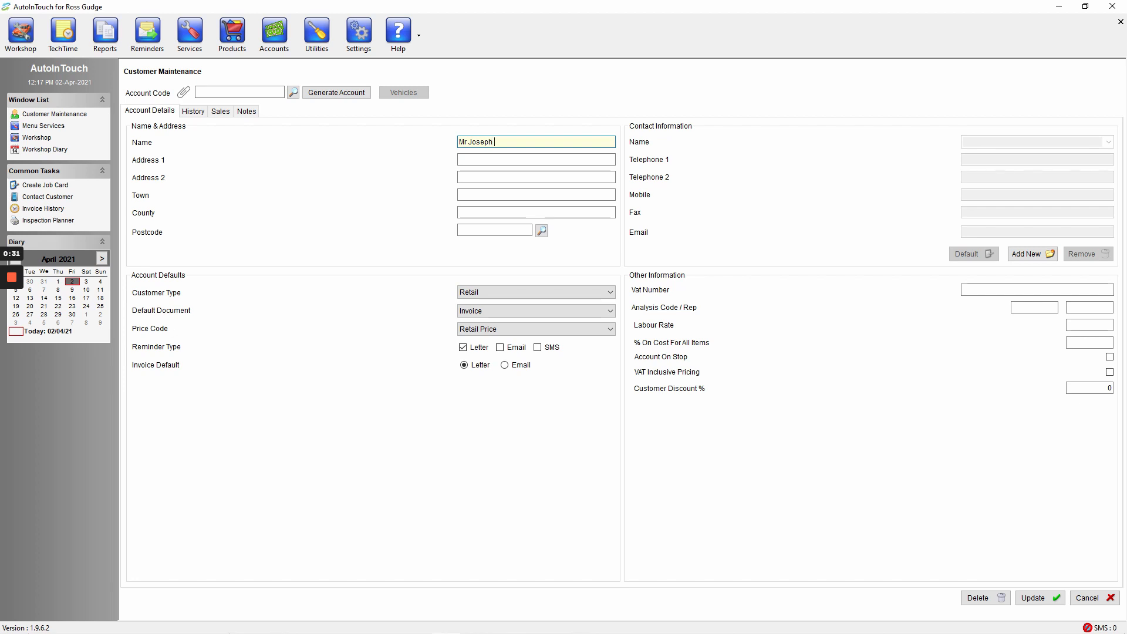
# Step: Complete the customer's full name and generate an account code for the new customer
pyautogui.write('Smith')
pyautogui.click(324, 97)
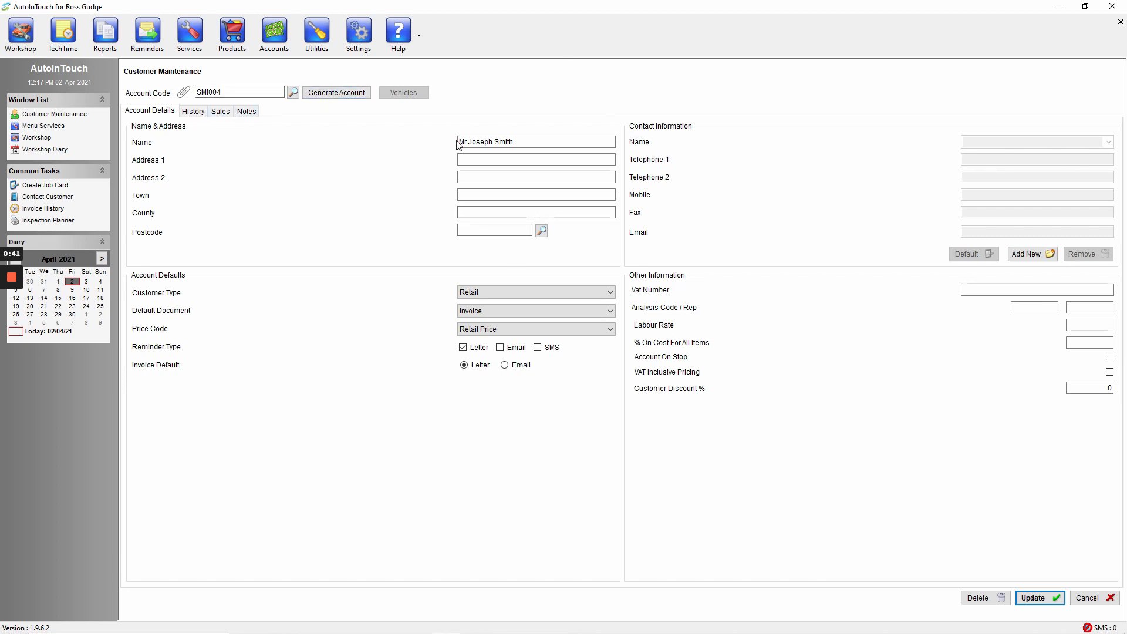
# Step: Enter the first address line and postcode, then fill the customer's address from the M T T Ltd entry in the postcode lookup
pyautogui.click(536, 159)
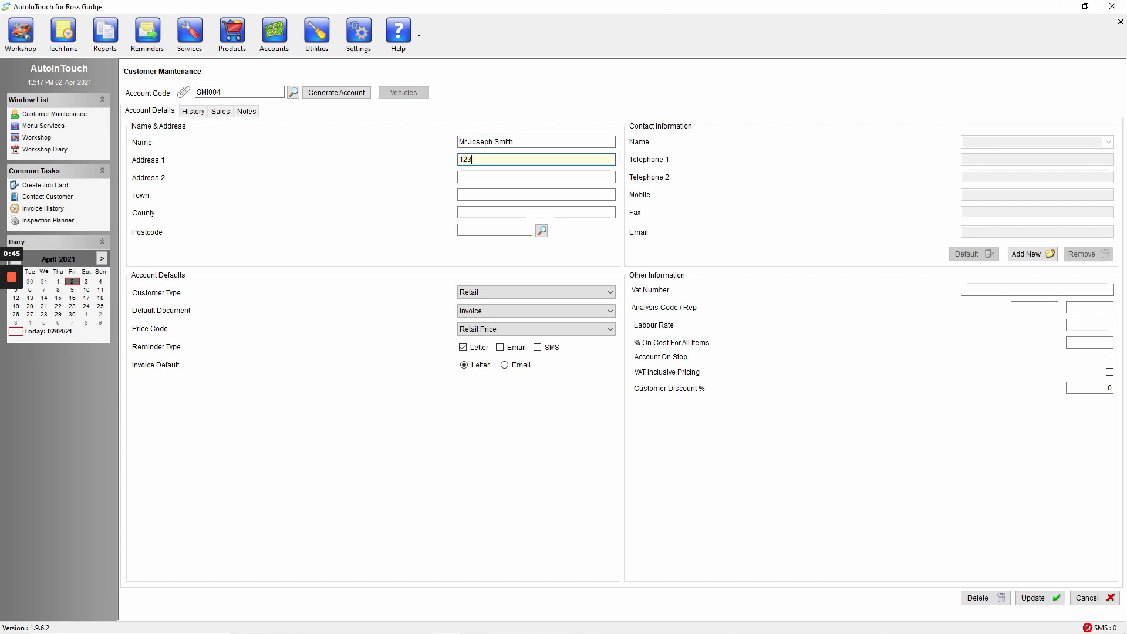
pyautogui.write('123 fake street')
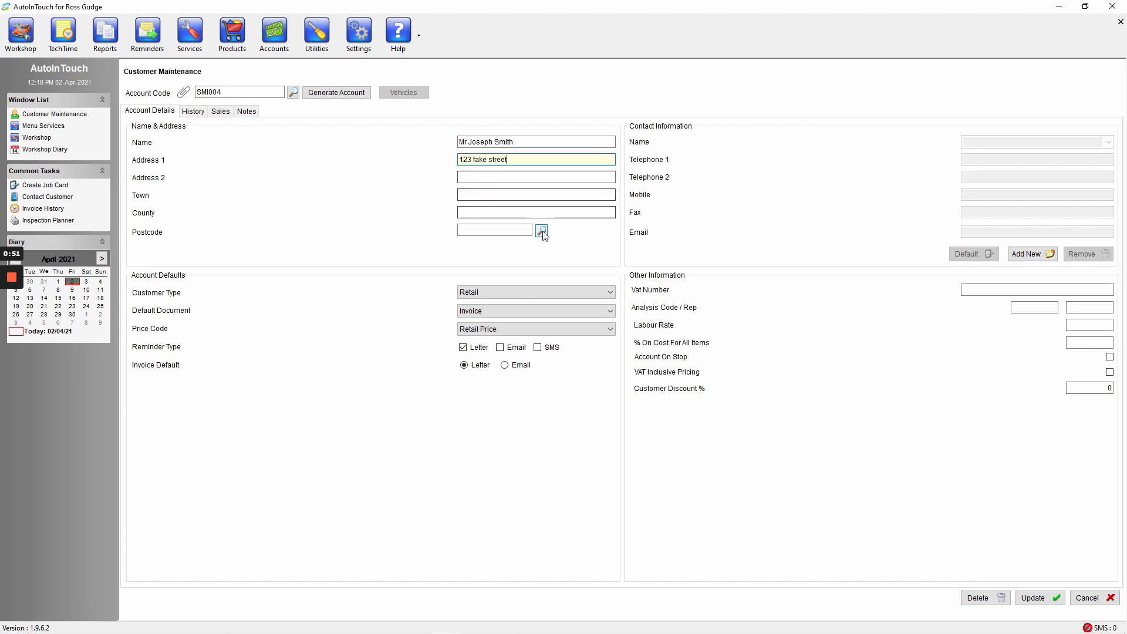
pyautogui.click(494, 230)
pyautogui.write('BS2')
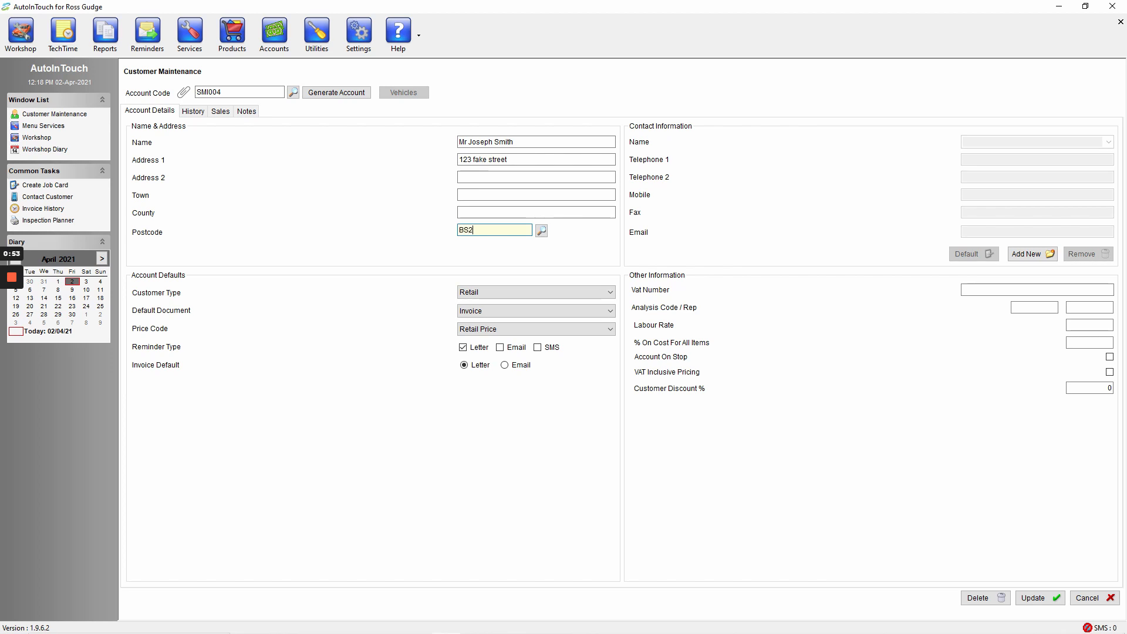
pyautogui.write('2 8NG')
pyautogui.click(544, 233)
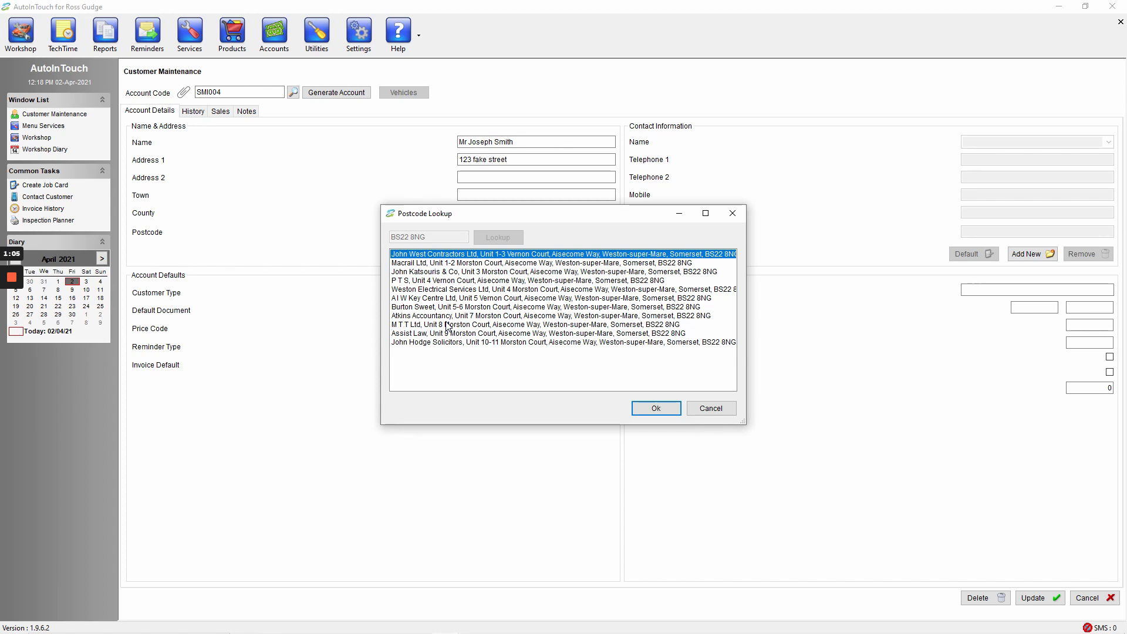
pyautogui.click(447, 324)
pyautogui.click(658, 410)
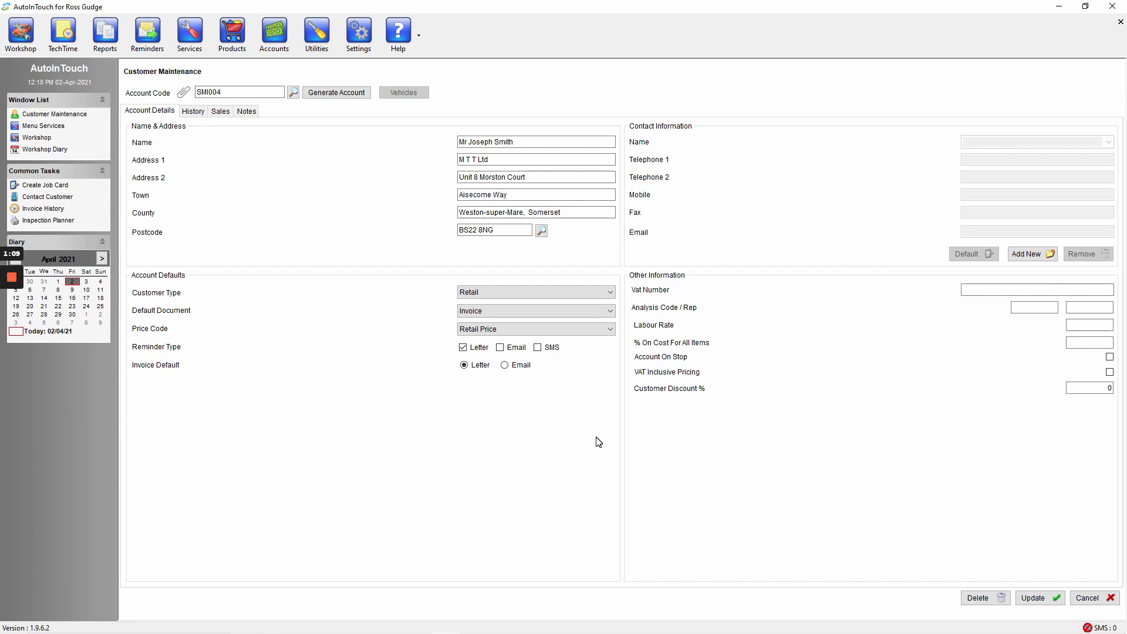
# Step: Keep the customer type as Retail, and set the default document to Job Card with the Retail Price code
pyautogui.click(518, 292)
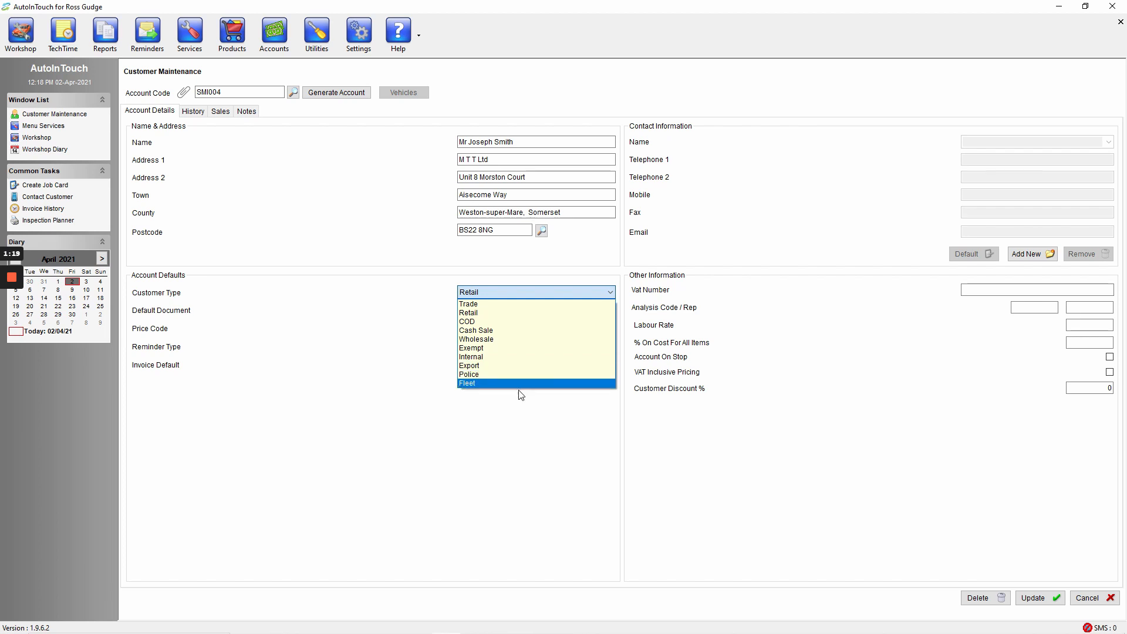
pyautogui.click(510, 291)
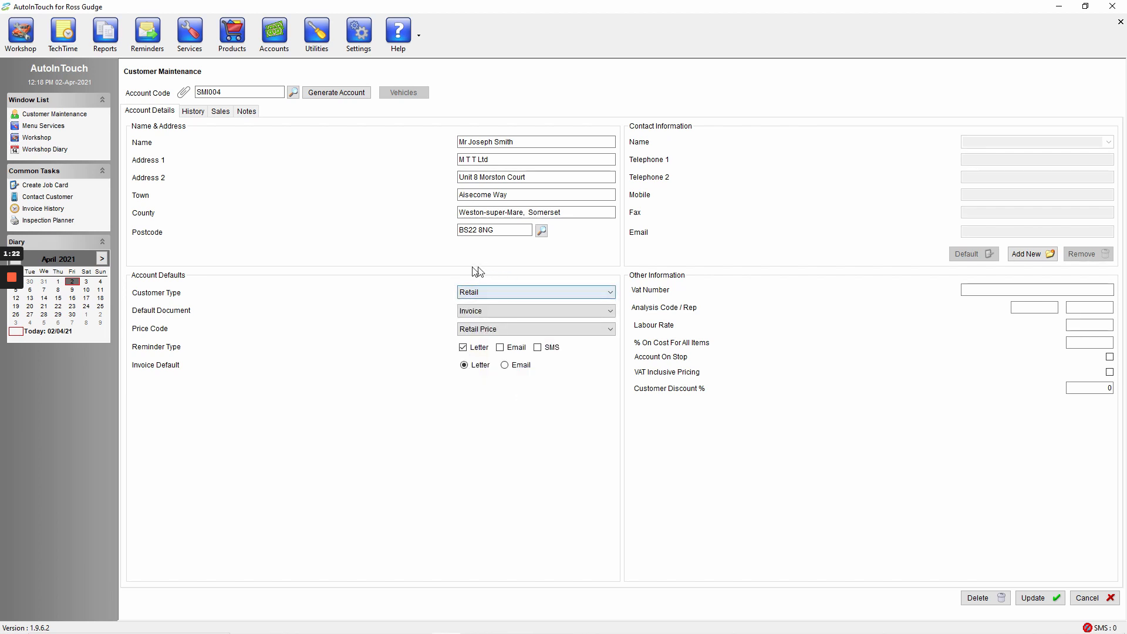
pyautogui.click(600, 311)
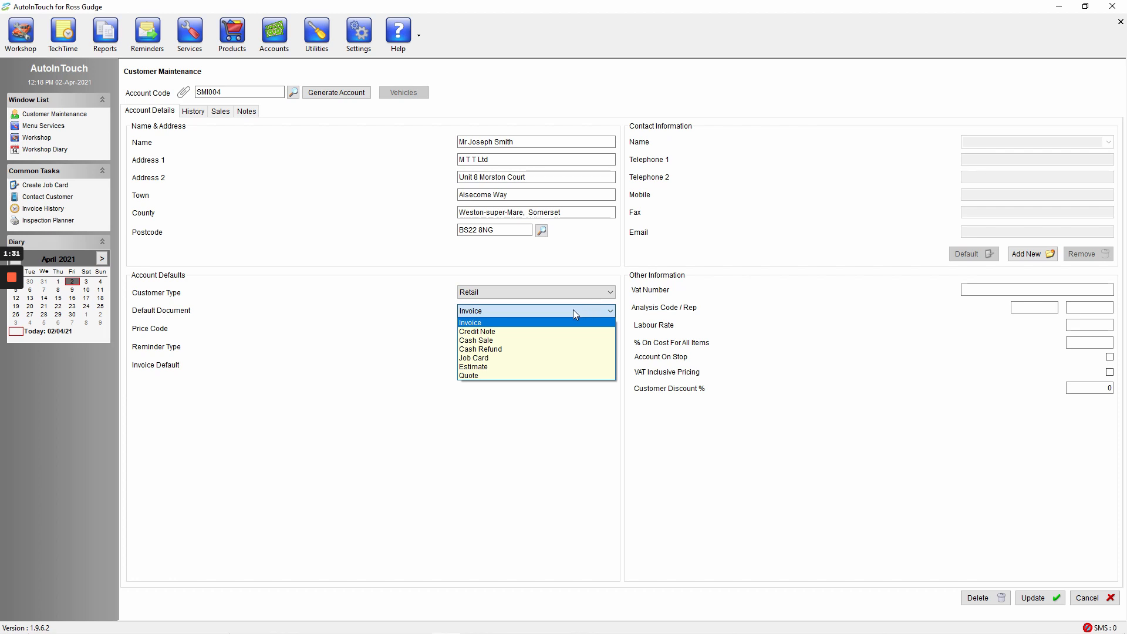
pyautogui.click(519, 362)
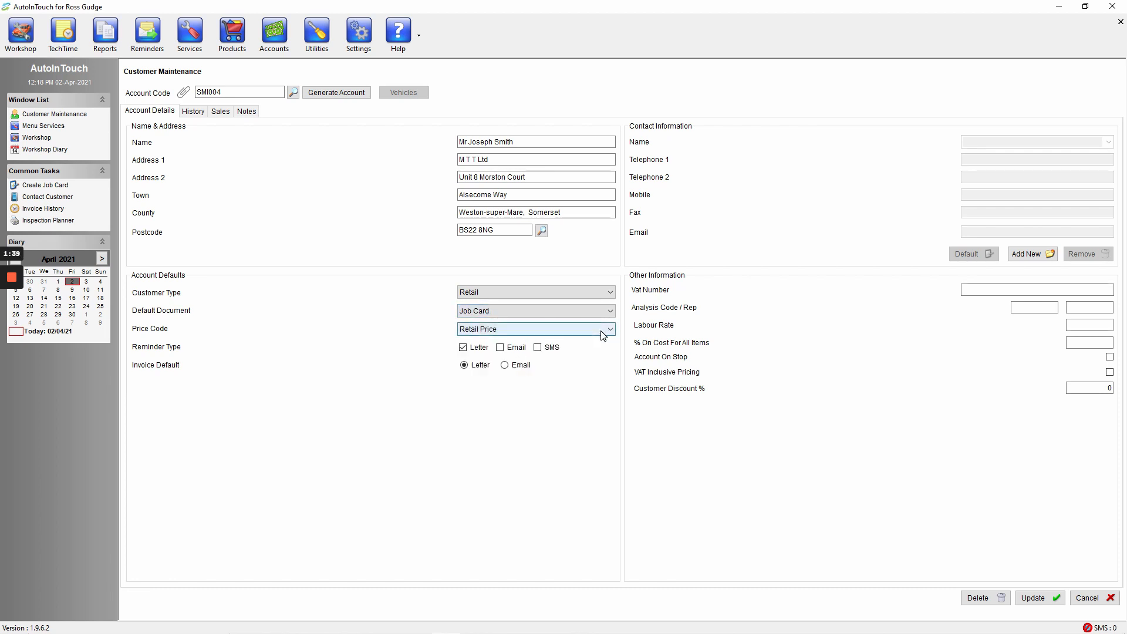
pyautogui.click(514, 332)
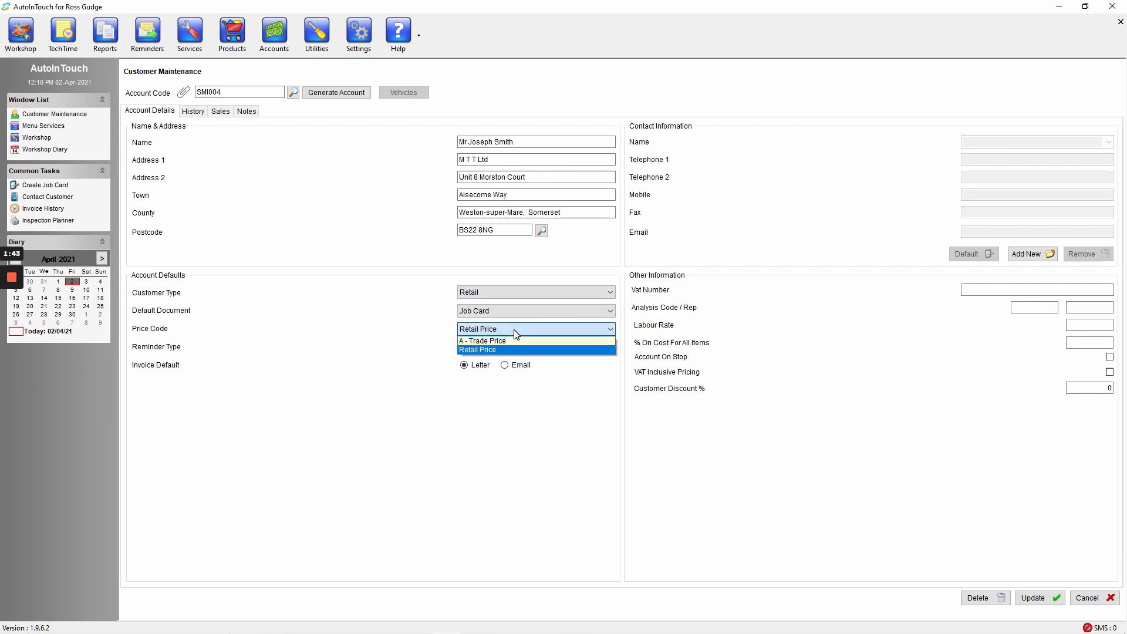
pyautogui.click(514, 351)
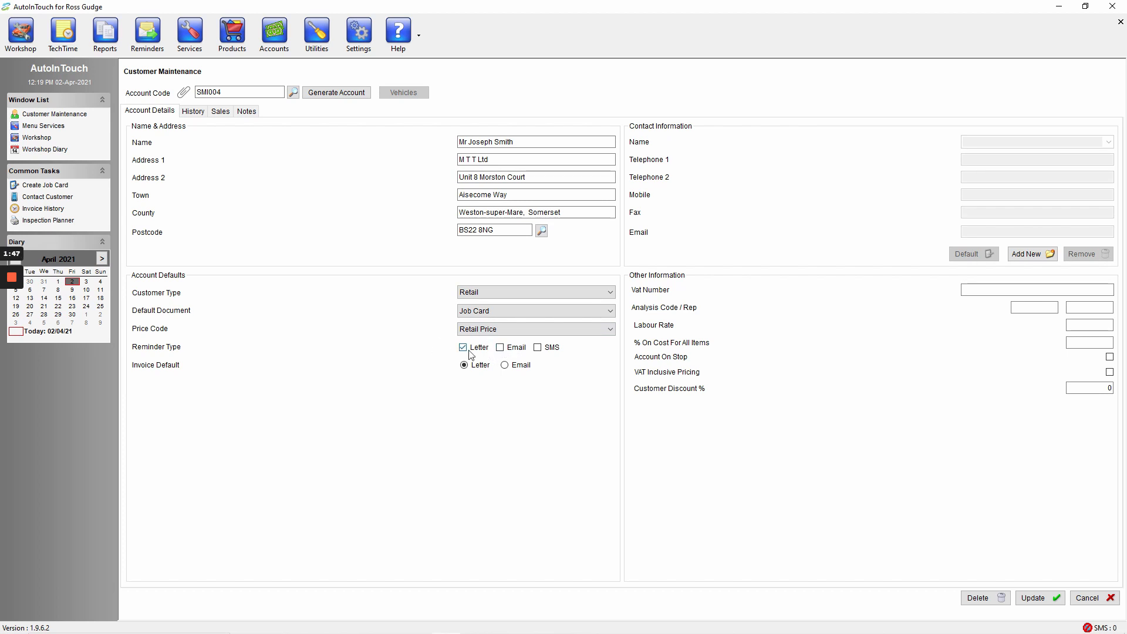
# Step: Turn the Email and SMS reminder types on and back off, and clear the Letter reminder
pyautogui.click(500, 347)
pyautogui.click(537, 349)
pyautogui.click(537, 348)
pyautogui.click(499, 347)
pyautogui.click(475, 350)
# Step: Add a new contact with the customer's first name, leaving the telephone, mobile, fax and email fields blank
pyautogui.click(1036, 258)
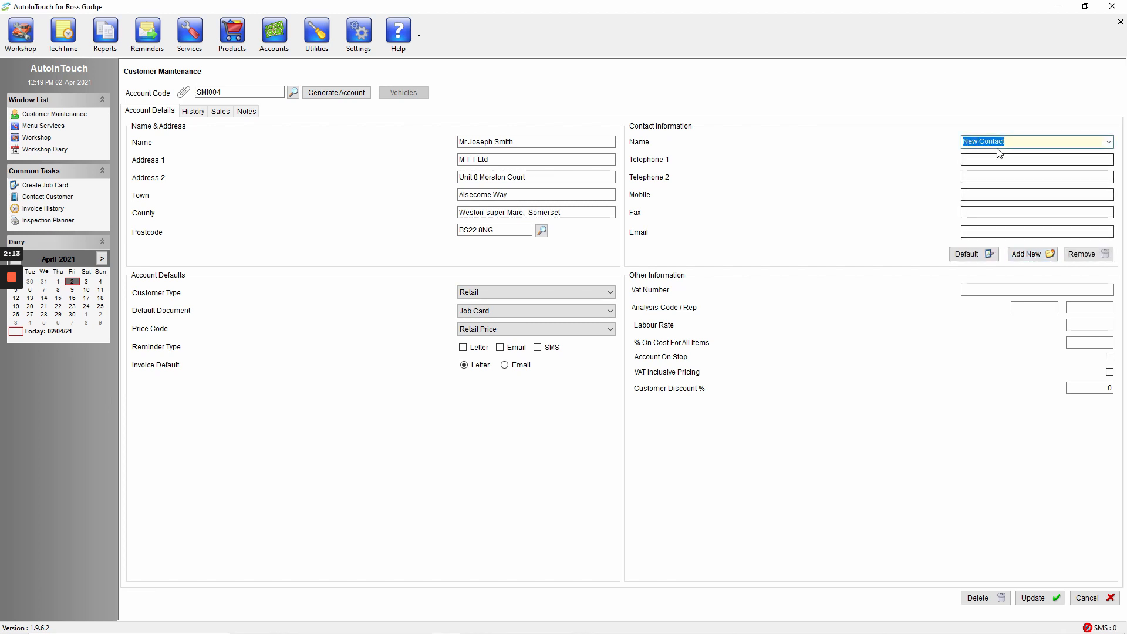
pyautogui.write('J')
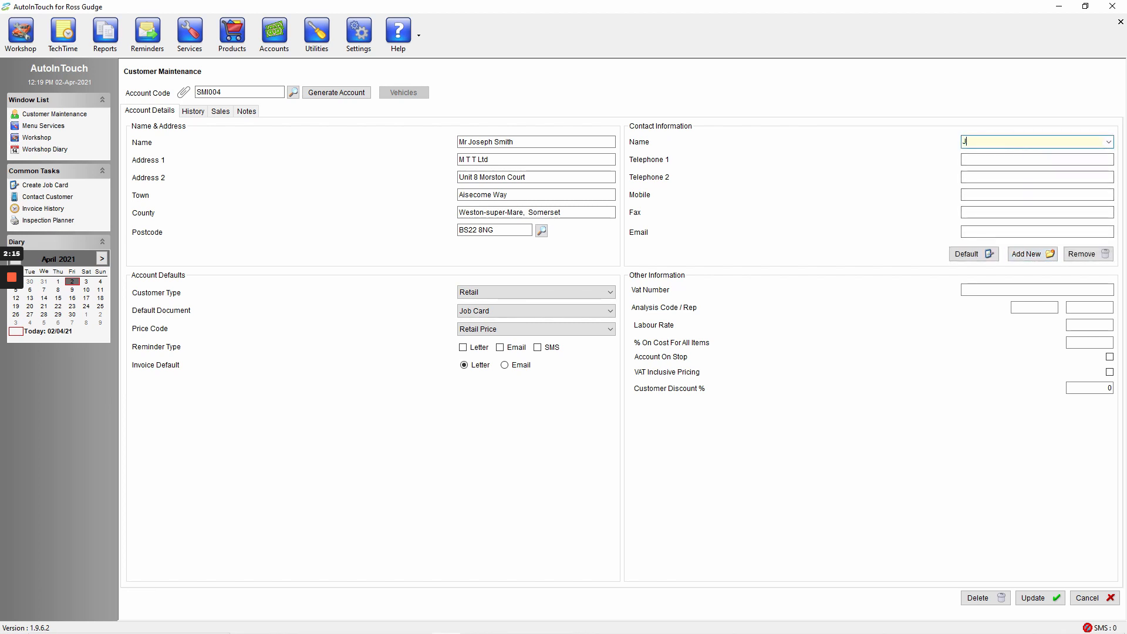
pyautogui.write('oseph')
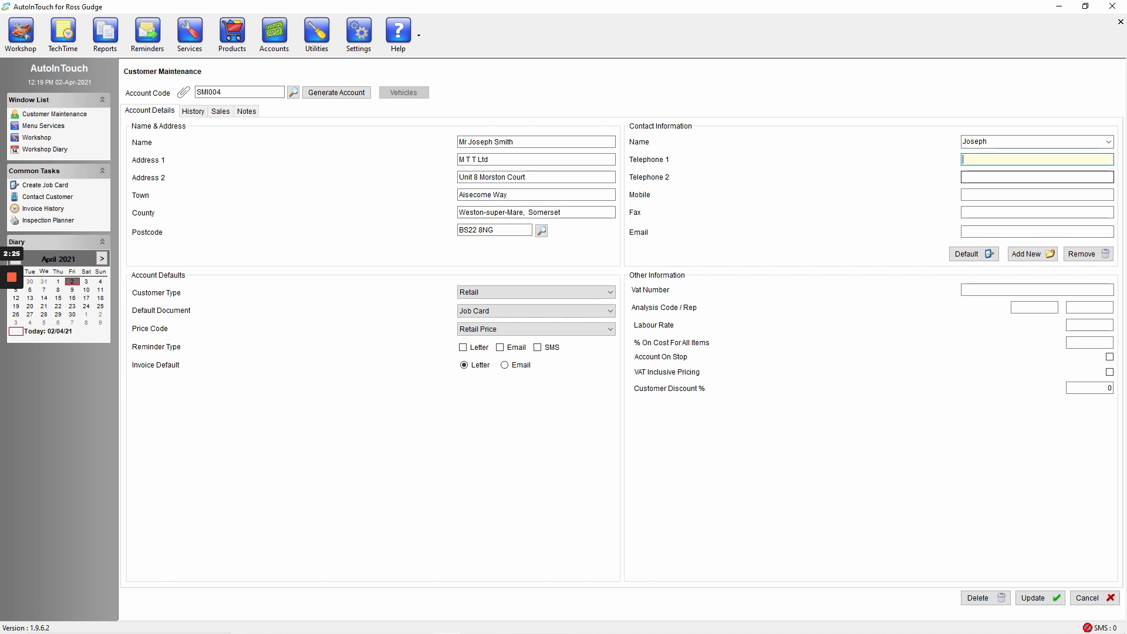
pyautogui.click(1001, 194)
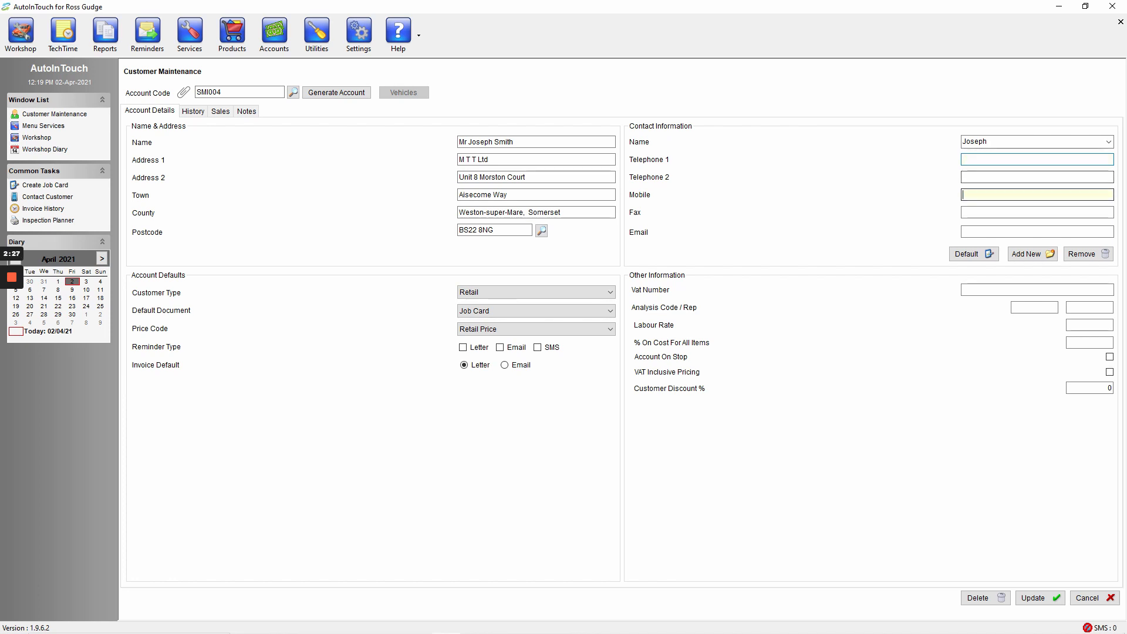
pyautogui.click(1037, 212)
pyautogui.click(1037, 232)
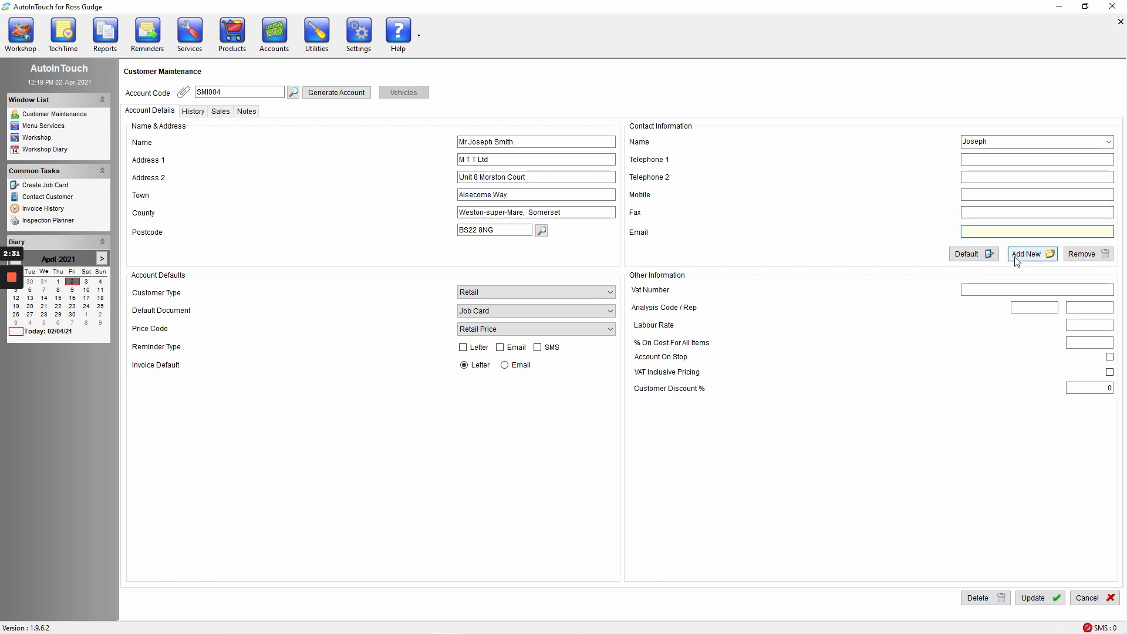
# Step: Add two further contacts to the account, entering only a first name for each
pyautogui.click(1032, 257)
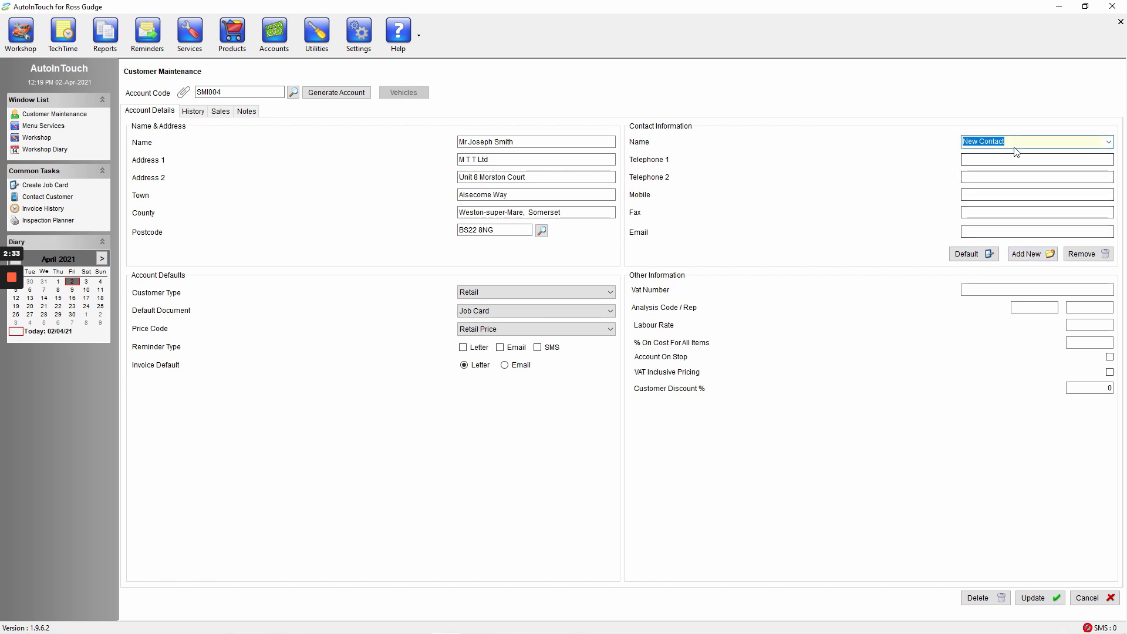
pyautogui.write('jo')
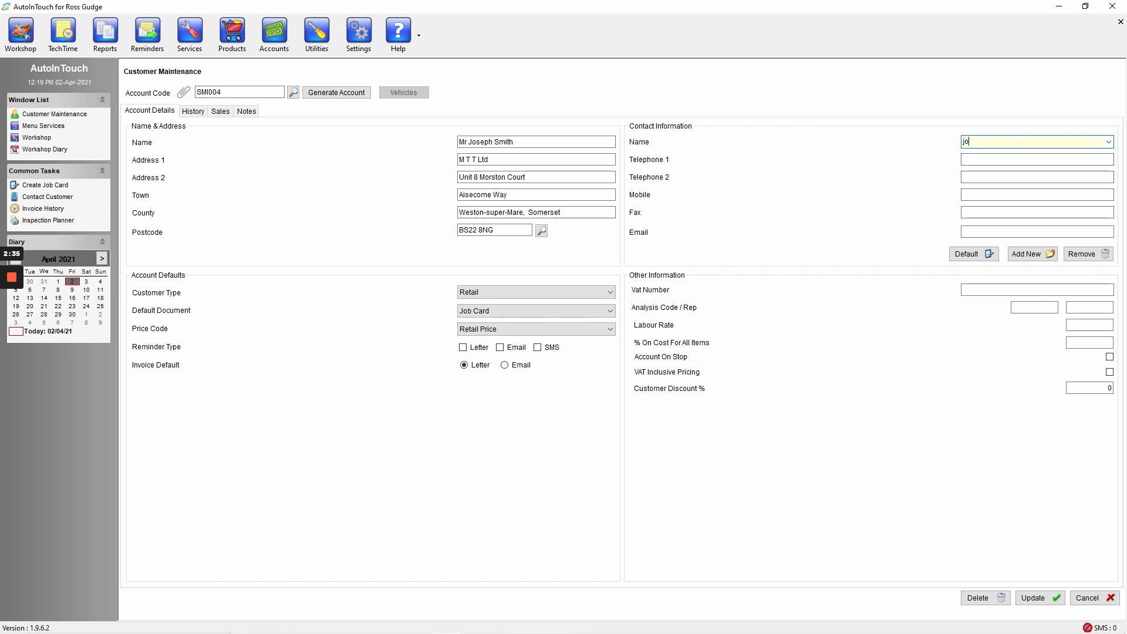
pyautogui.write('sephine')
pyautogui.click(1031, 253)
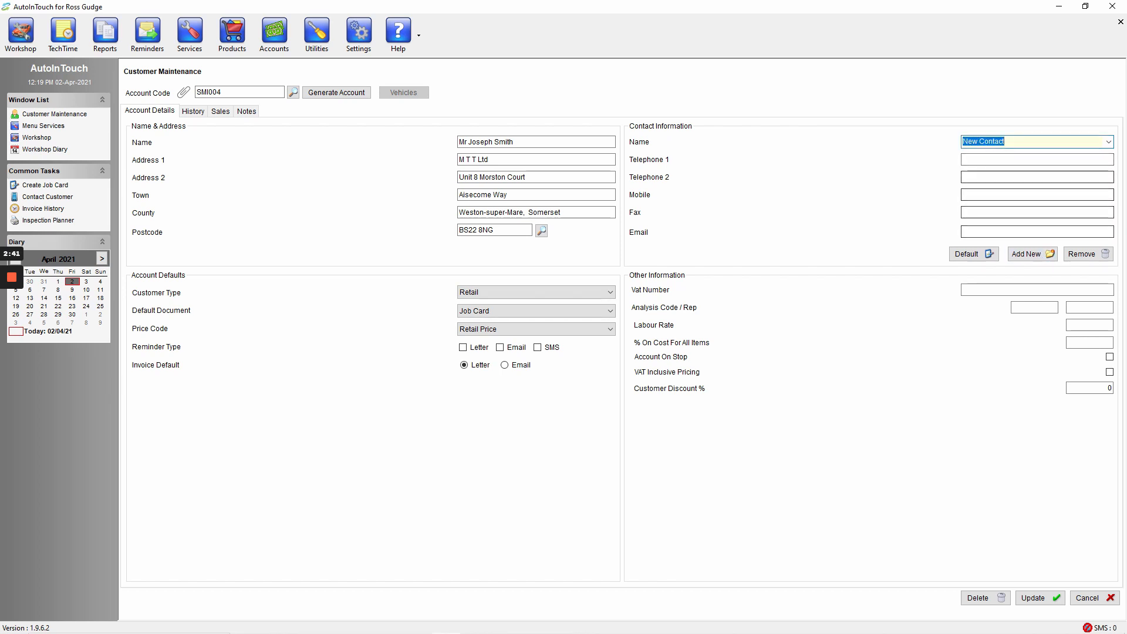
pyautogui.write('Dave')
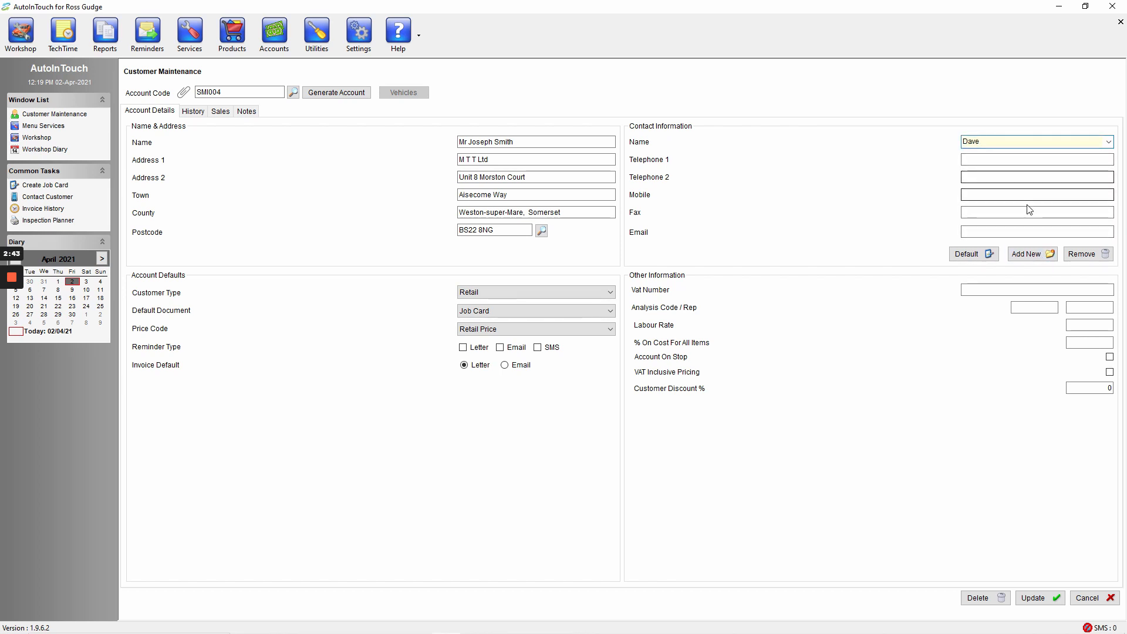
# Step: Add another contact with the default New Contact name and view the account's list of contacts
pyautogui.click(1027, 254)
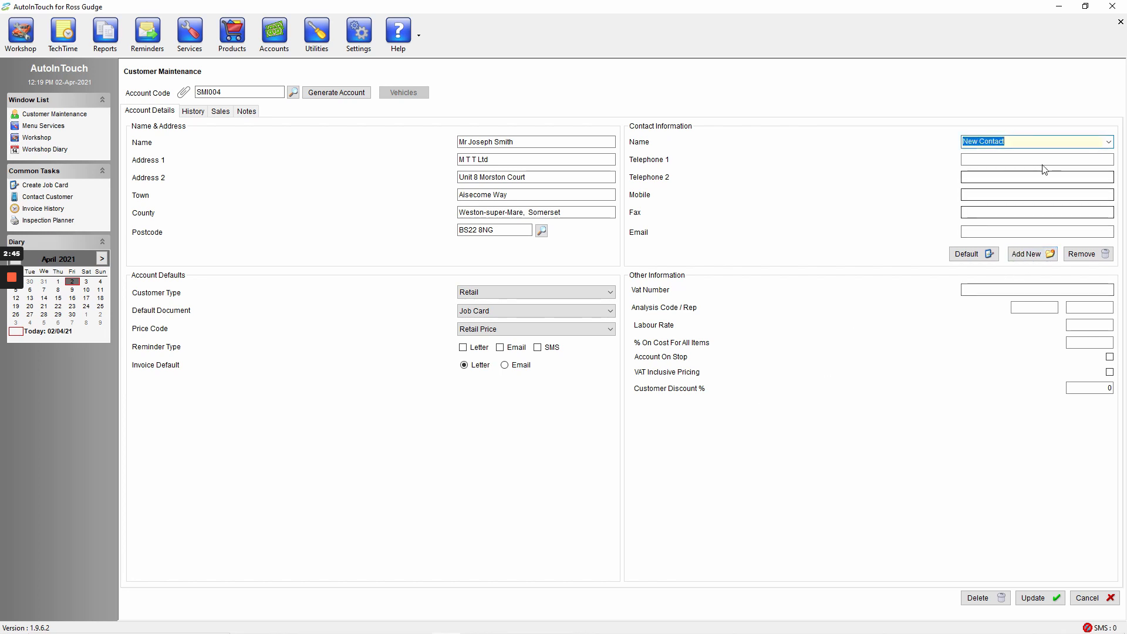
pyautogui.click(1108, 141)
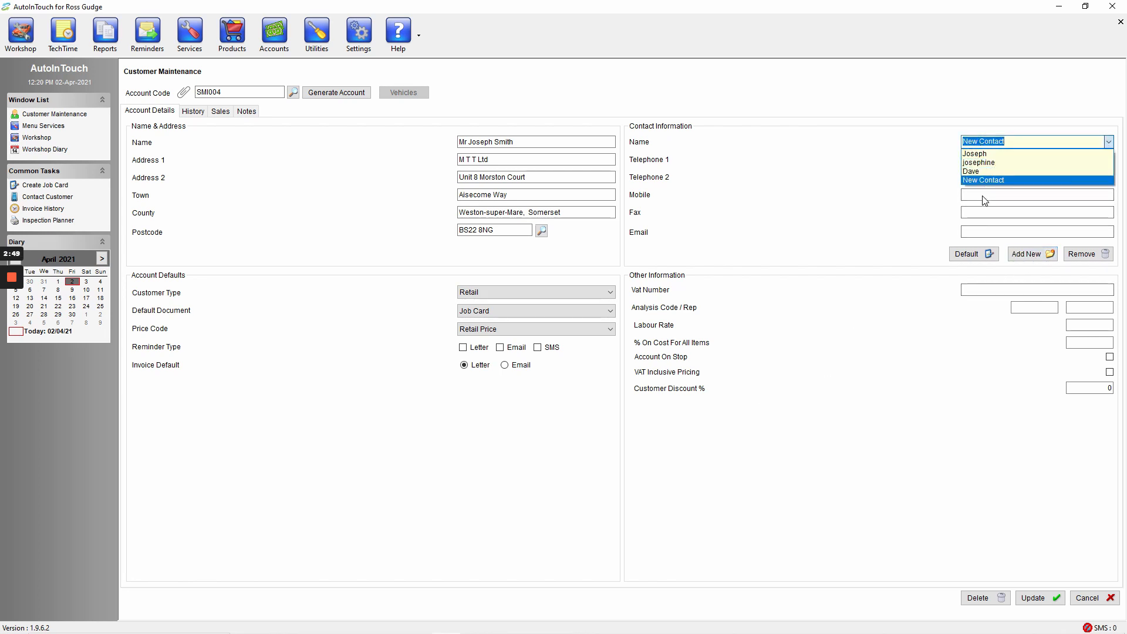
pyautogui.click(903, 219)
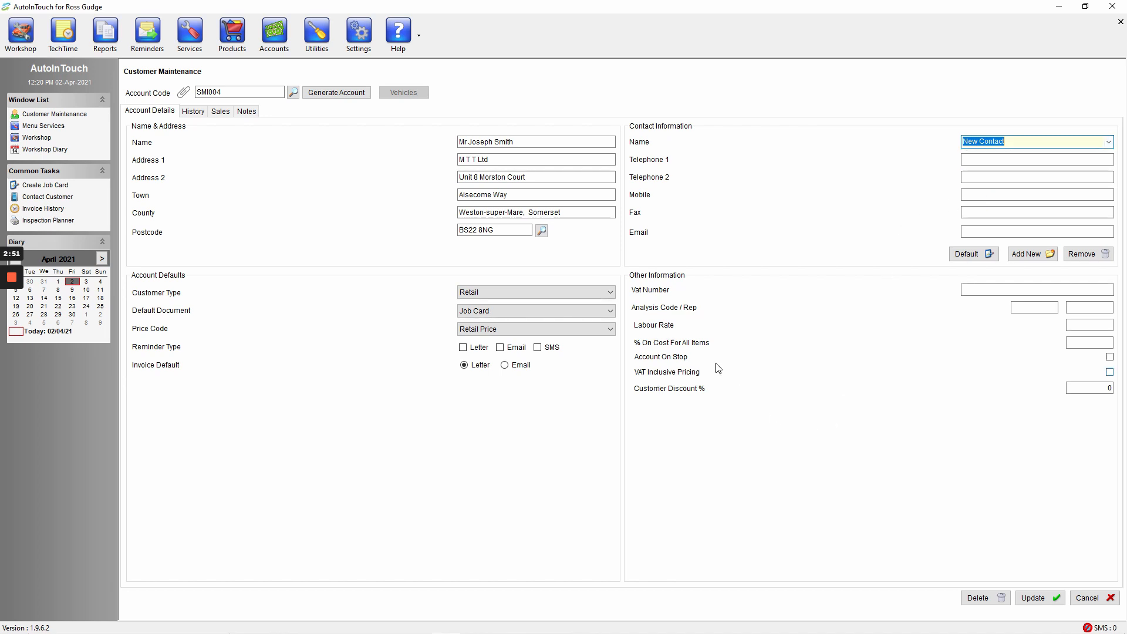
# Step: Go through the Labour Rate and % On Cost fields without entering values, and switch Account On Stop on and back off
pyautogui.click(1093, 325)
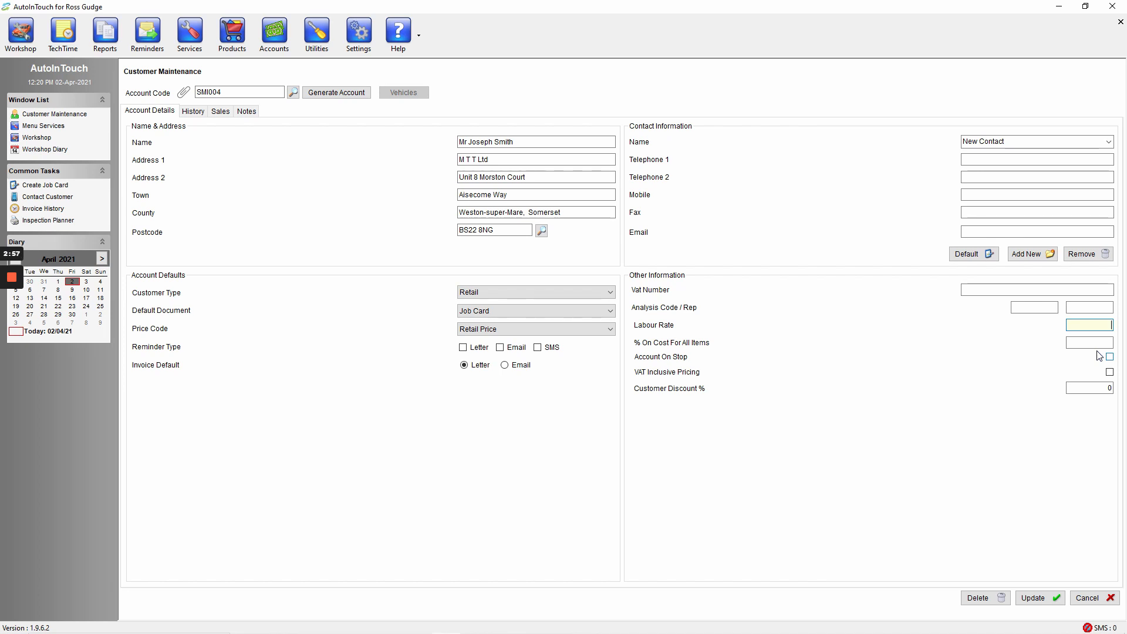
pyautogui.press('Tab')
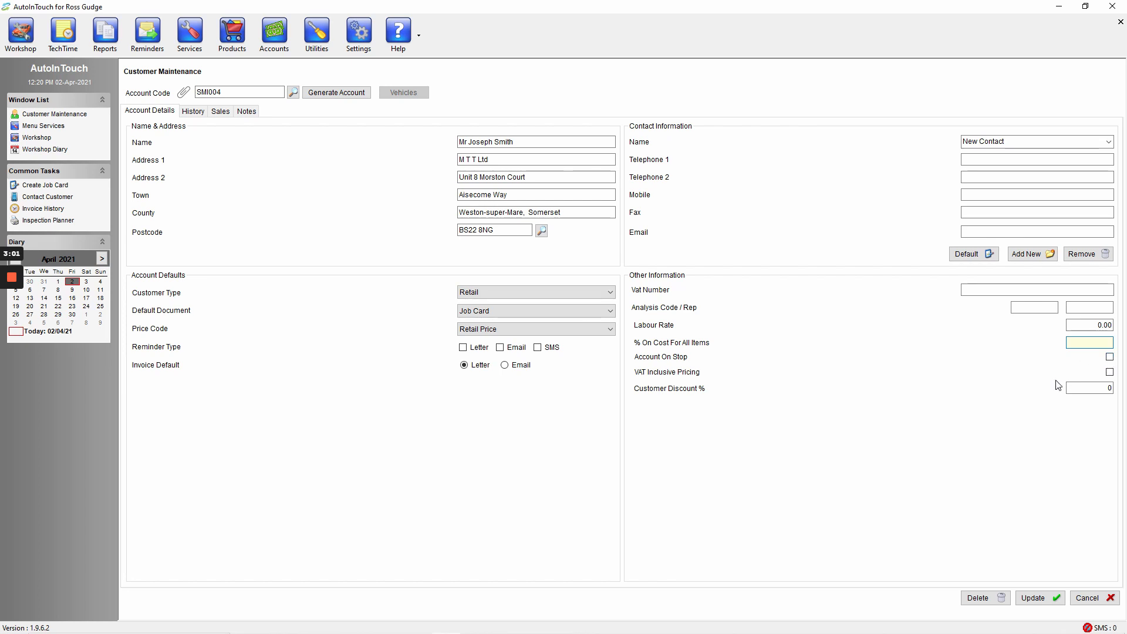
pyautogui.click(1109, 357)
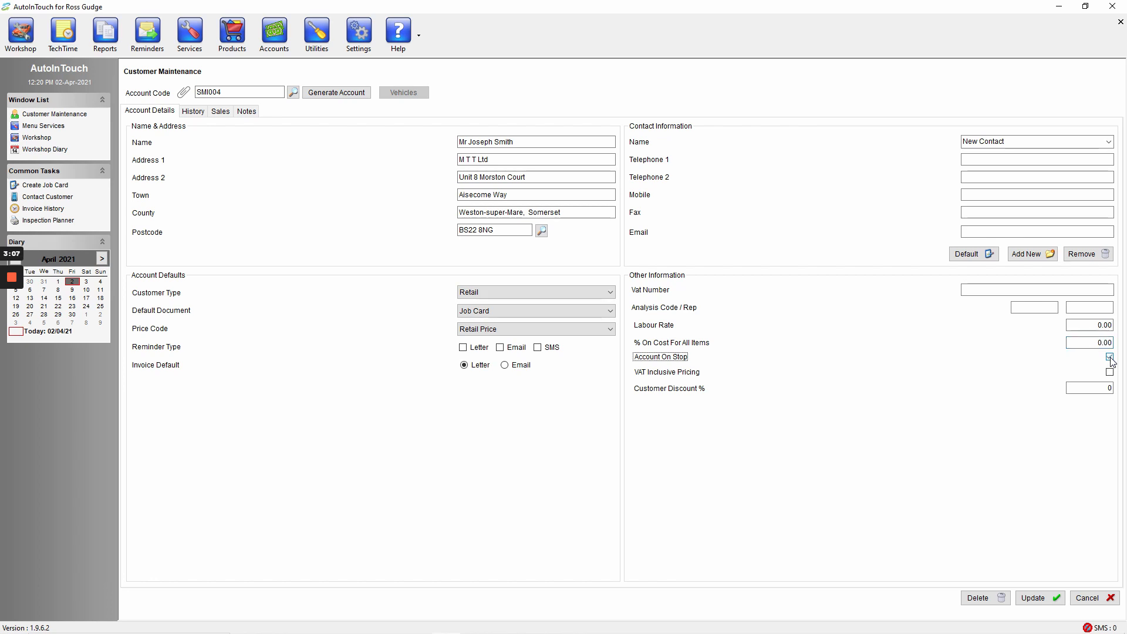
pyautogui.click(1110, 357)
# Step: Set the customer discount percentage to 1
pyautogui.click(1107, 388)
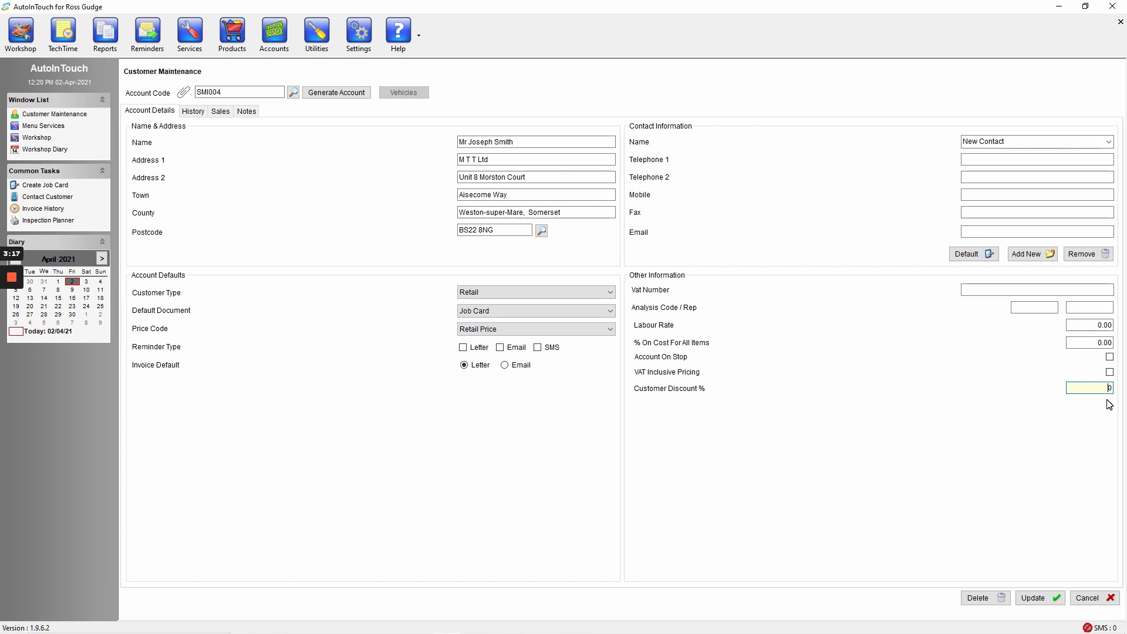
pyautogui.write('1')
# Step: View the account's history and notes, and save the new customer record
pyautogui.click(180, 110)
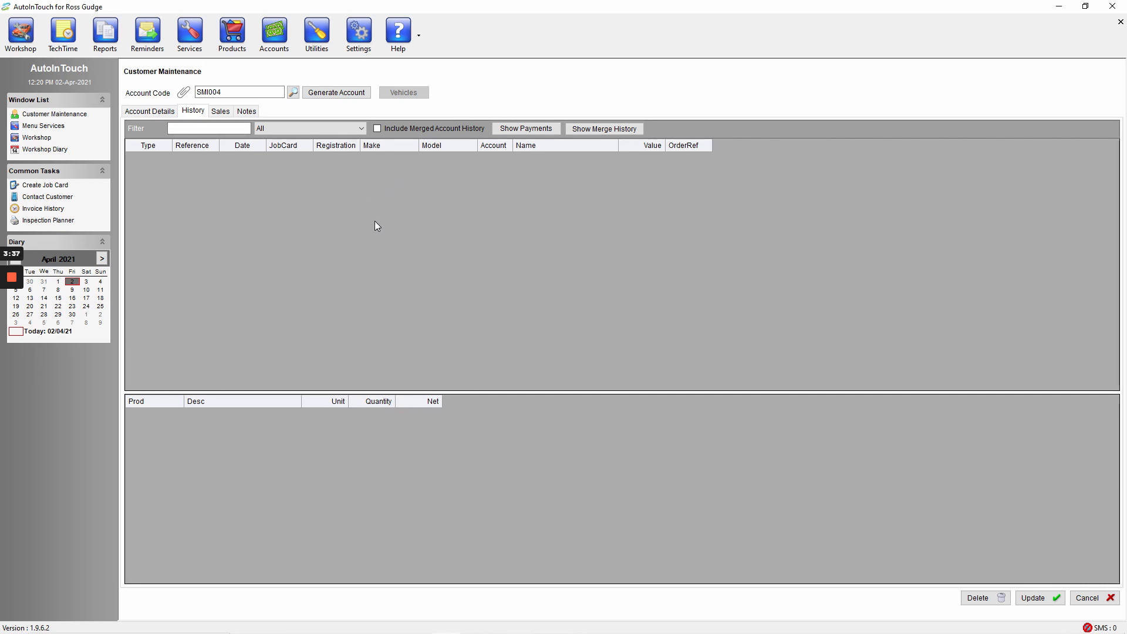
pyautogui.click(247, 112)
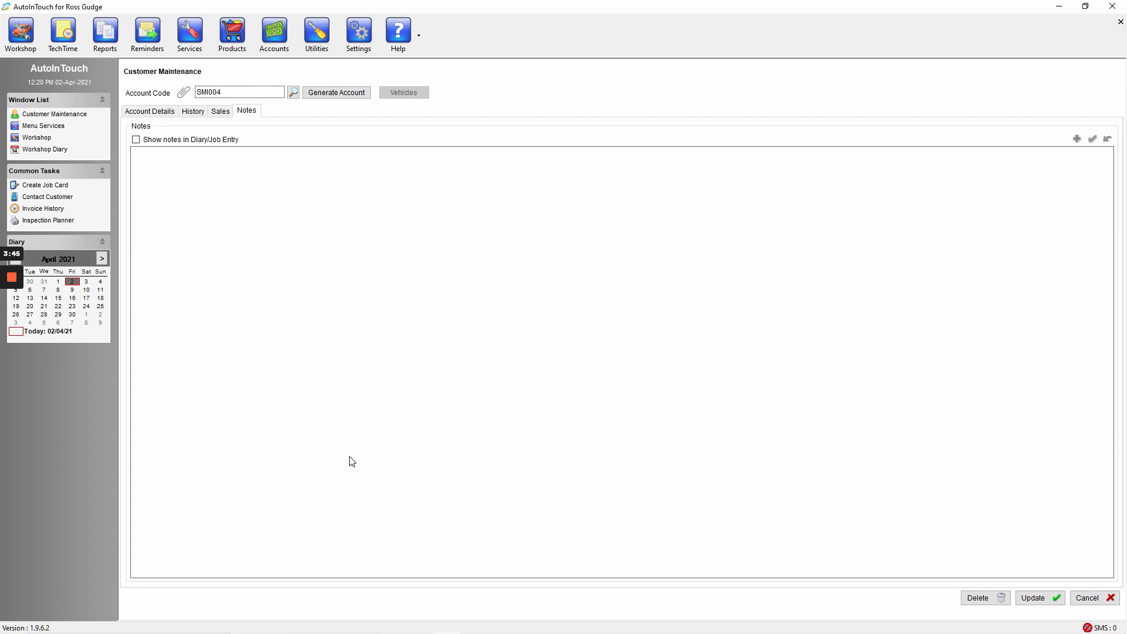
pyautogui.click(1034, 598)
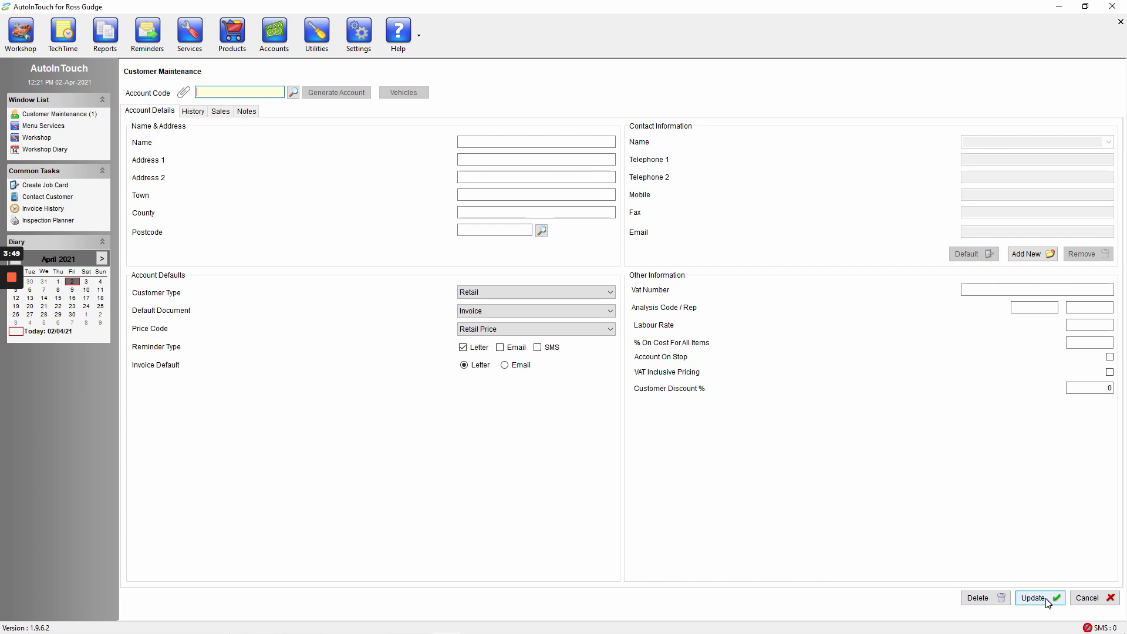